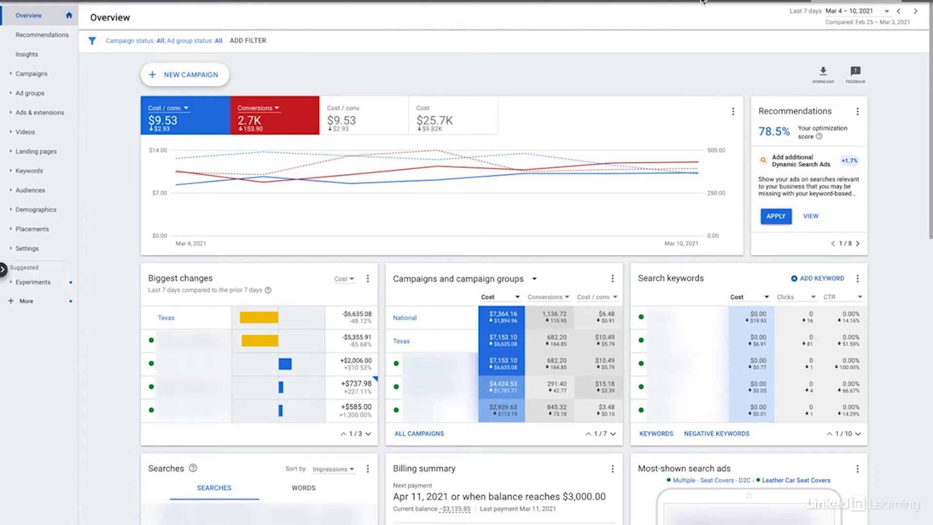
# Open a new Website visitors audience form from Audience manager and select the page URL rule field
pyautogui.click(745, 1)
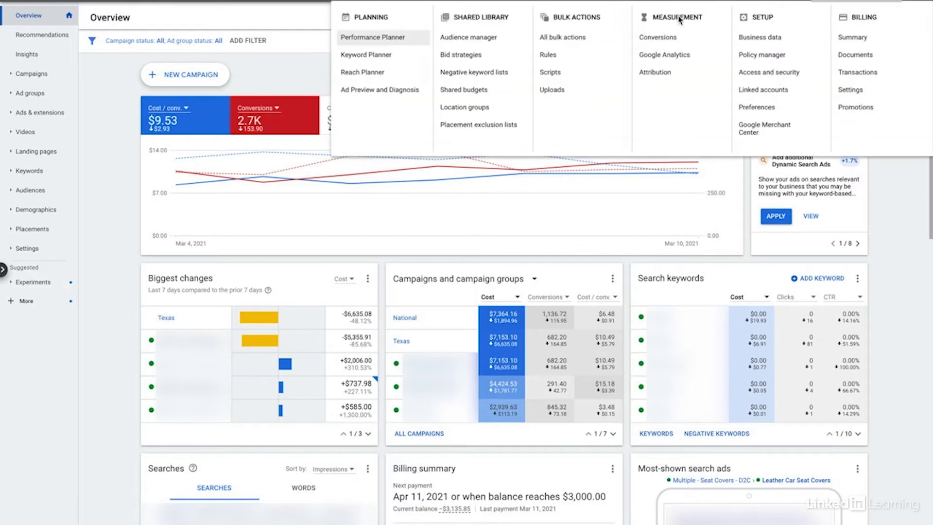
pyautogui.click(495, 39)
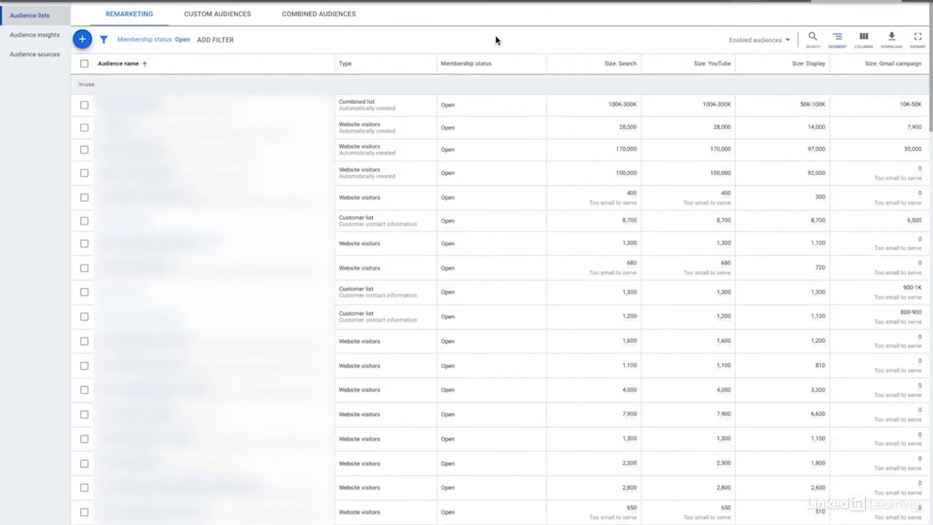
pyautogui.click(84, 41)
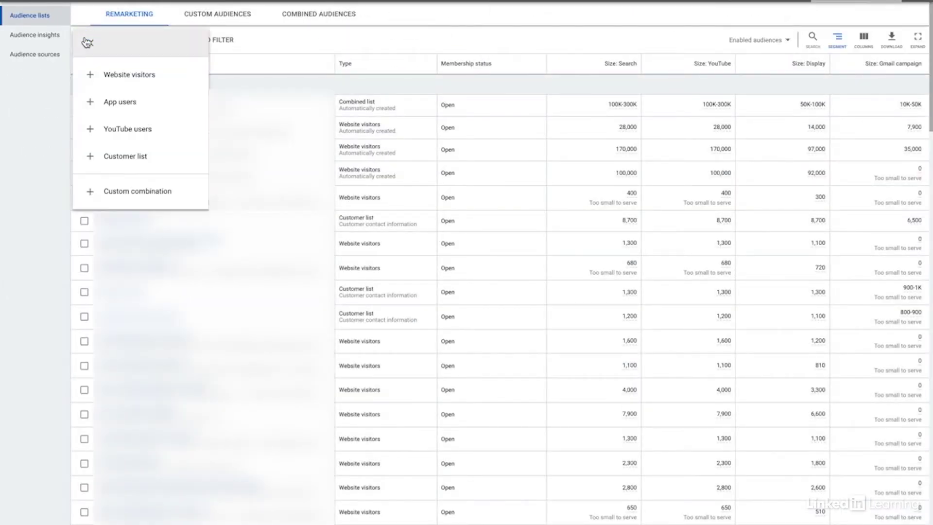
pyautogui.click(120, 79)
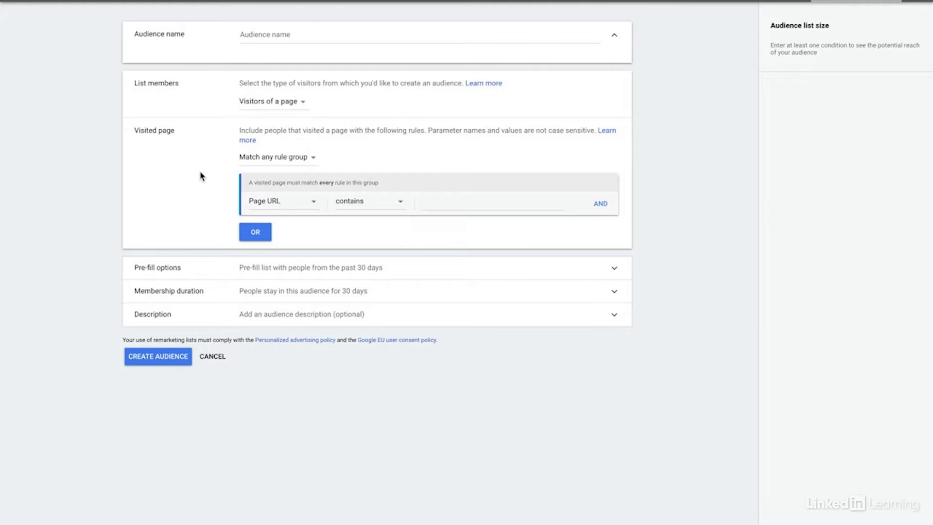
pyautogui.click(423, 207)
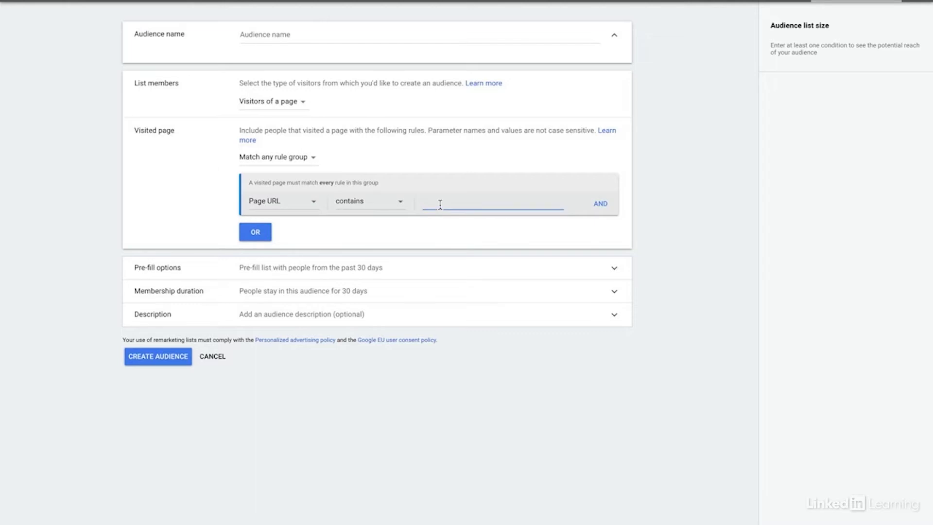
# Create the 'Visited a Product Page' audience for visitors whose page URL contains 'product'
pyautogui.write('product')
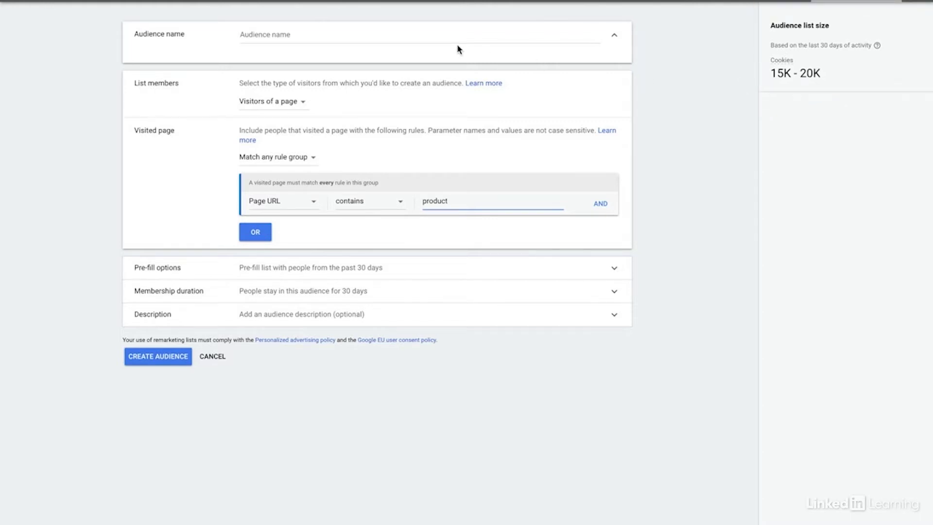
pyautogui.click(406, 34)
pyautogui.write('Visited a Produc')
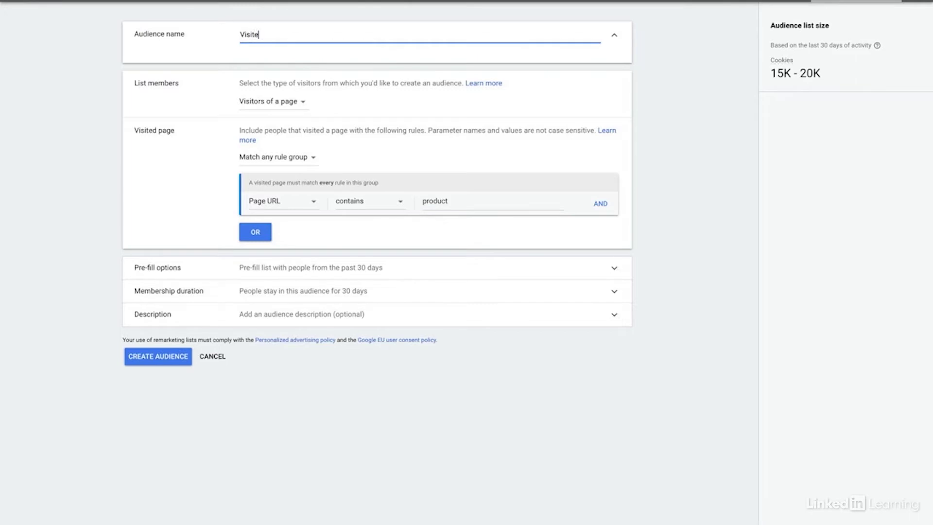
pyautogui.write('t Page')
pyautogui.click(160, 358)
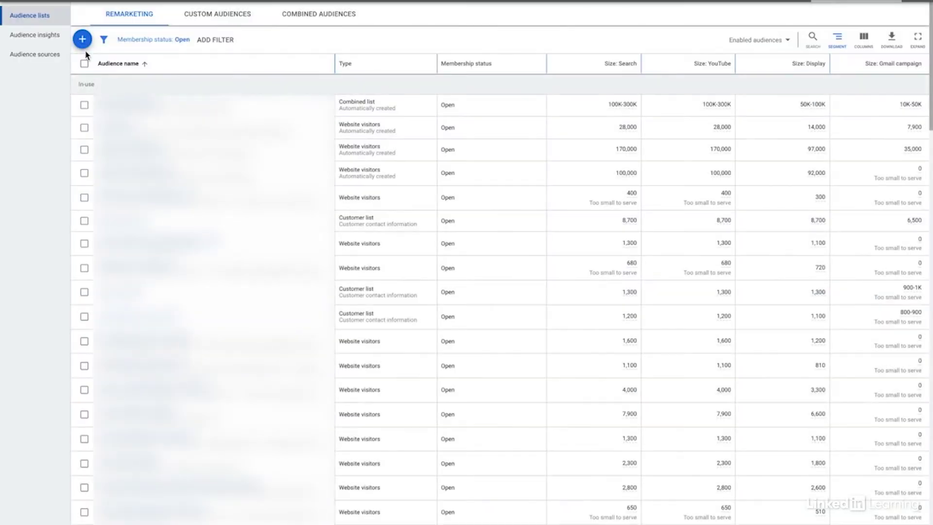
# Start another Website visitors audience with list members set to 'Visitors of a page with specific tags'
pyautogui.click(82, 39)
pyautogui.click(104, 73)
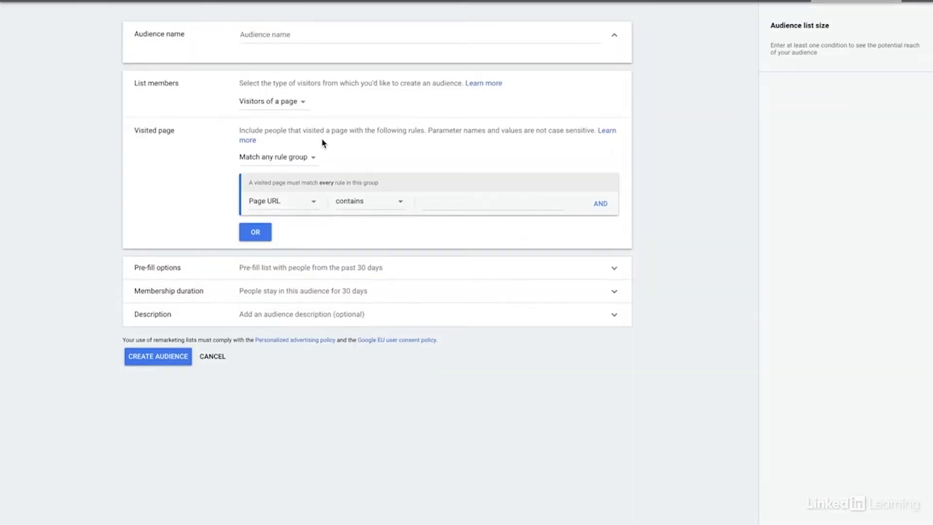
pyautogui.click(295, 104)
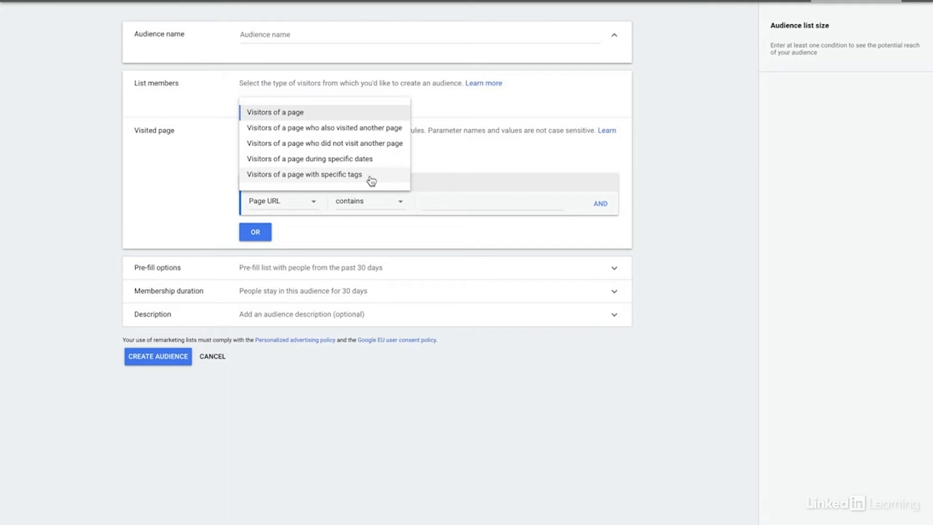
pyautogui.click(372, 182)
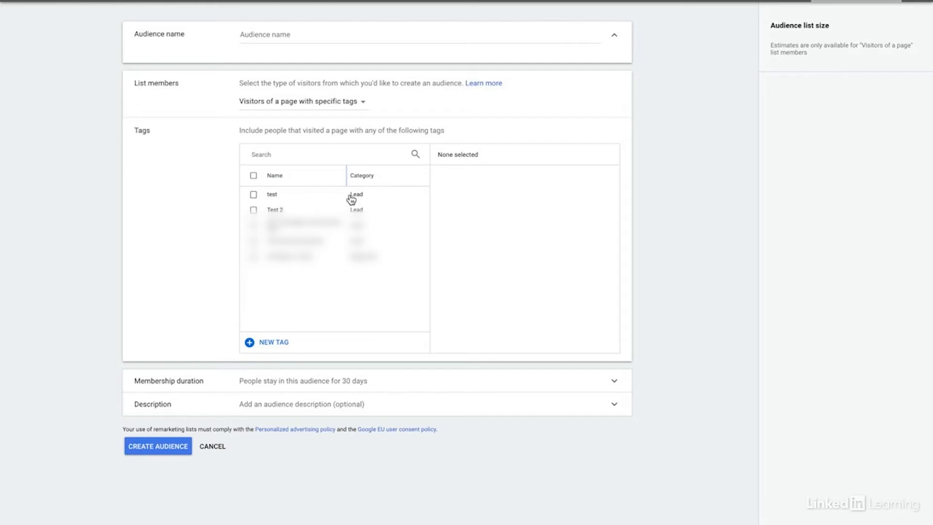
# Begin a new remarketing tag for the tag-based audience
pyautogui.click(262, 344)
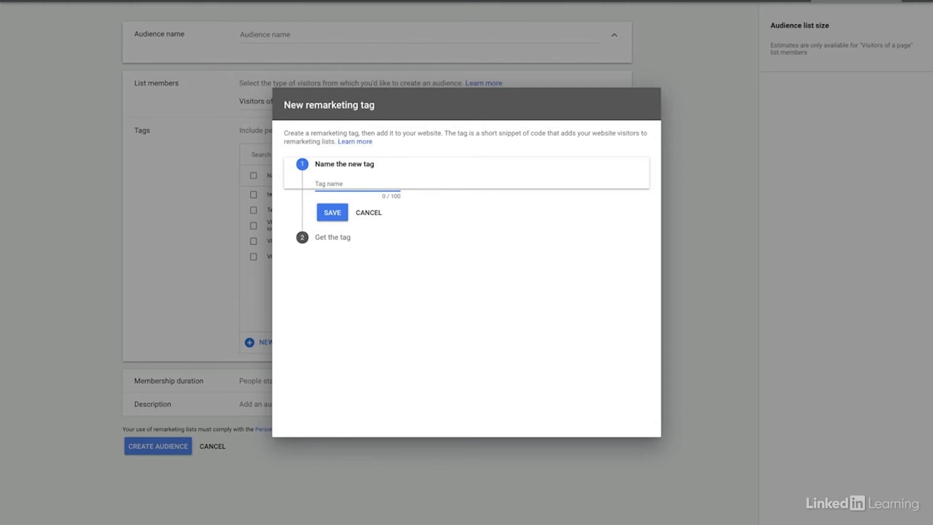
# Save the 'Test' remarketing tag, look through its global site tag and event snippet, and finish
pyautogui.write('Test')
pyautogui.click(342, 216)
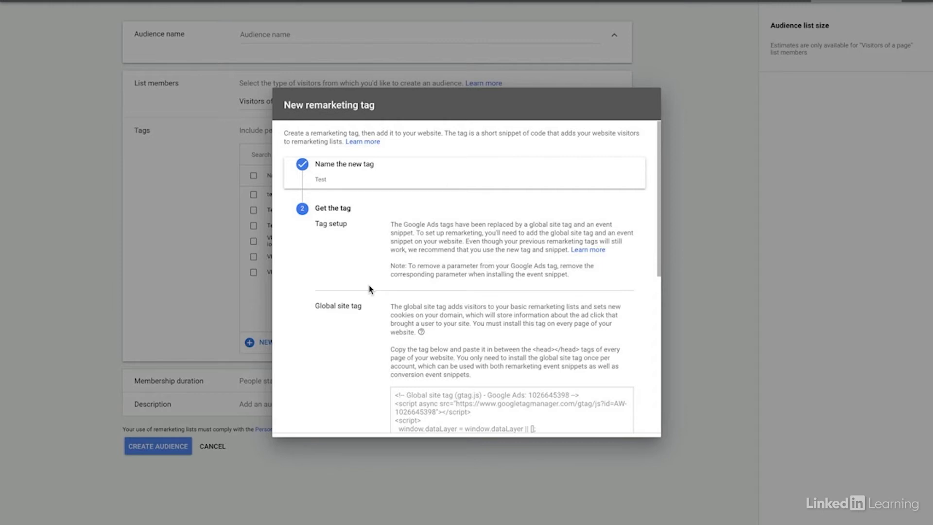
pyautogui.scroll(-4, 374, 320)
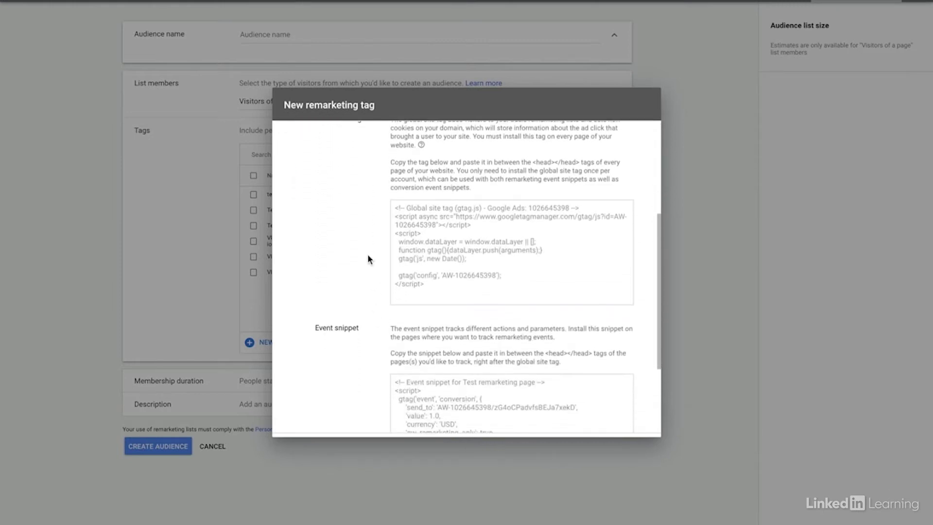
pyautogui.scroll(1, 368, 254)
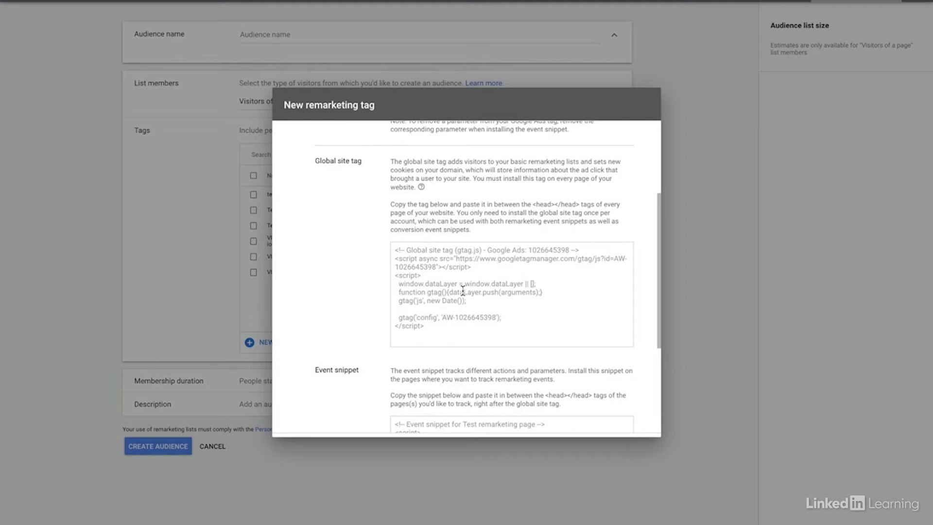
pyautogui.scroll(-3, 462, 291)
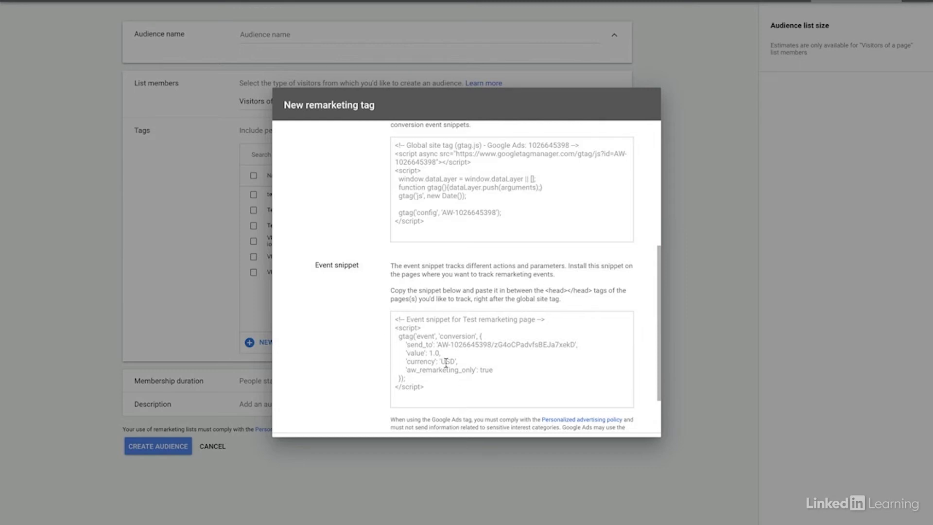
pyautogui.scroll(-1, 457, 393)
pyautogui.scroll(-2, 456, 392)
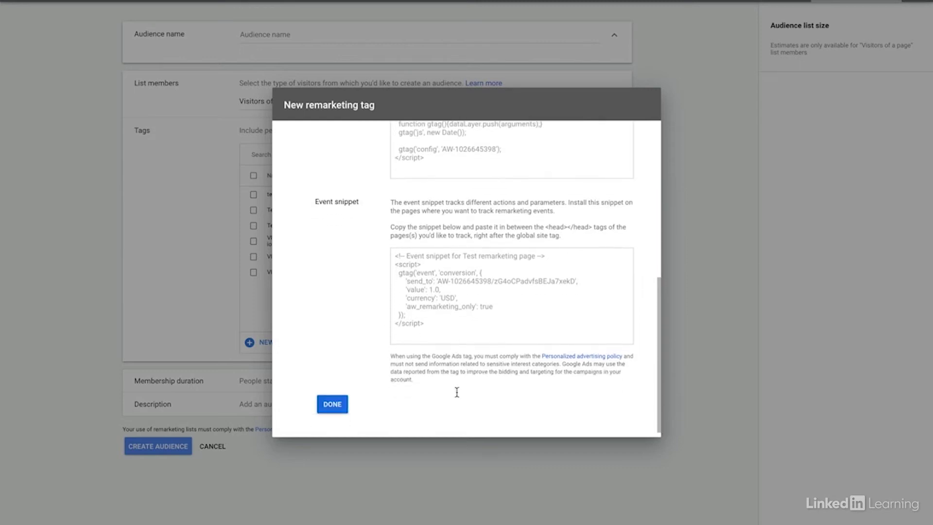
pyautogui.click(333, 405)
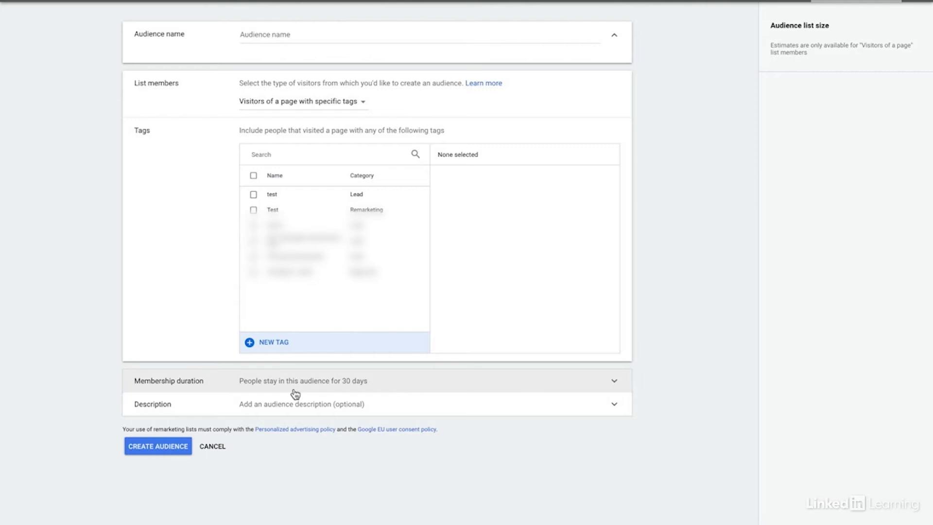
# Discard the tag-based audience draft and bring up the list of new-audience types
pyautogui.click(212, 447)
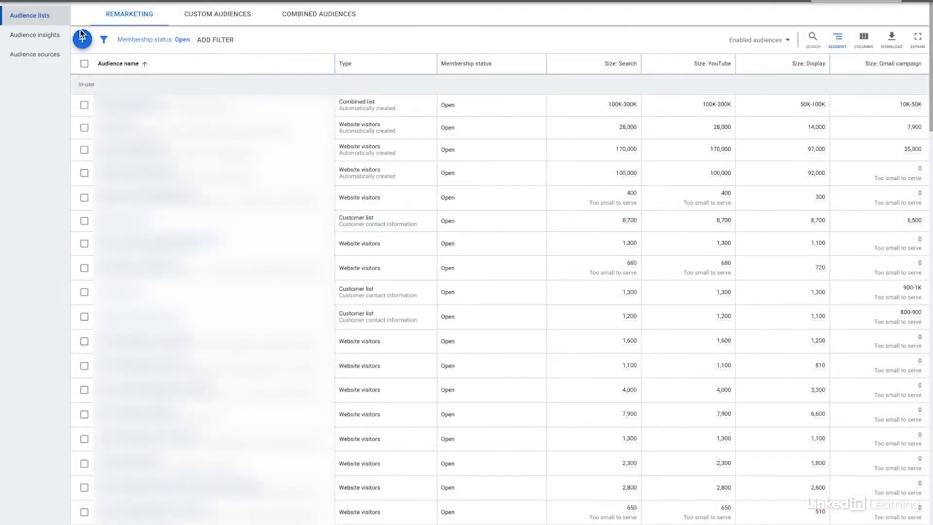
pyautogui.click(82, 38)
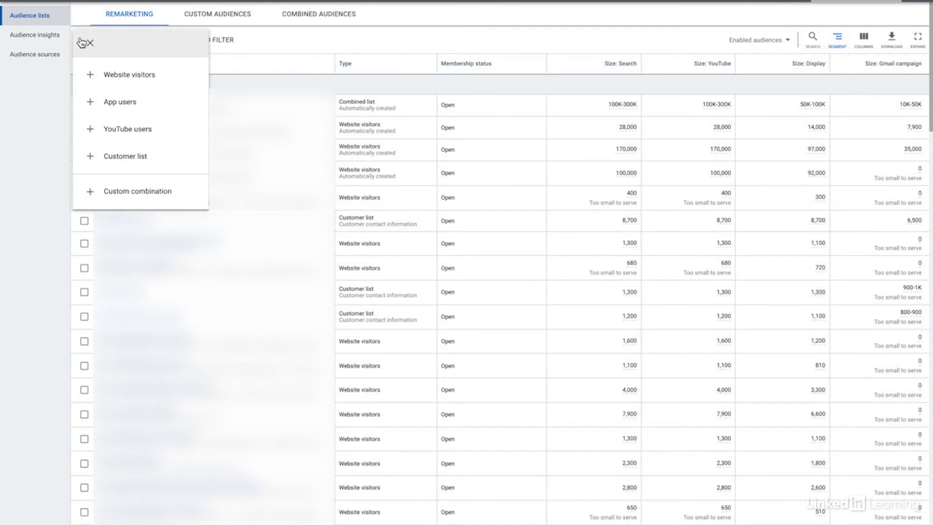
# Review the YouTube users audience's list member options, then cancel the draft unsaved
pyautogui.click(119, 129)
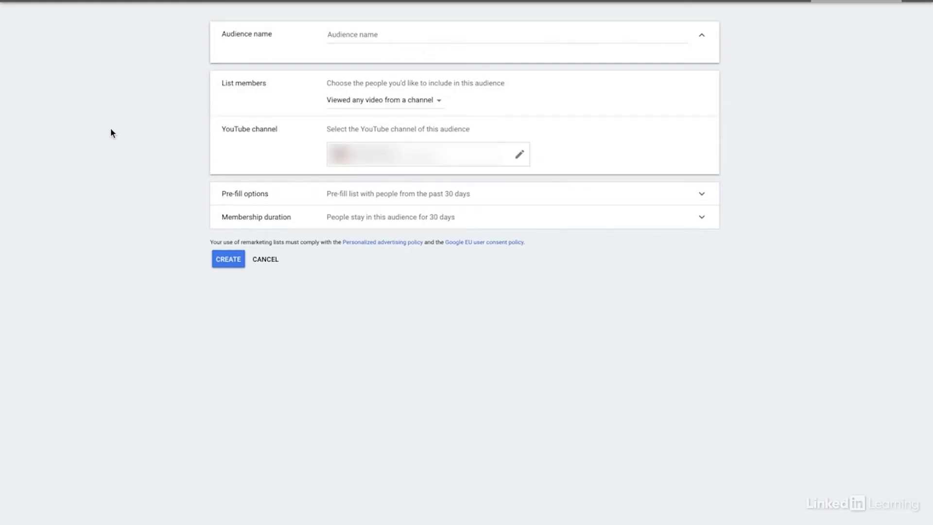
pyautogui.click(340, 106)
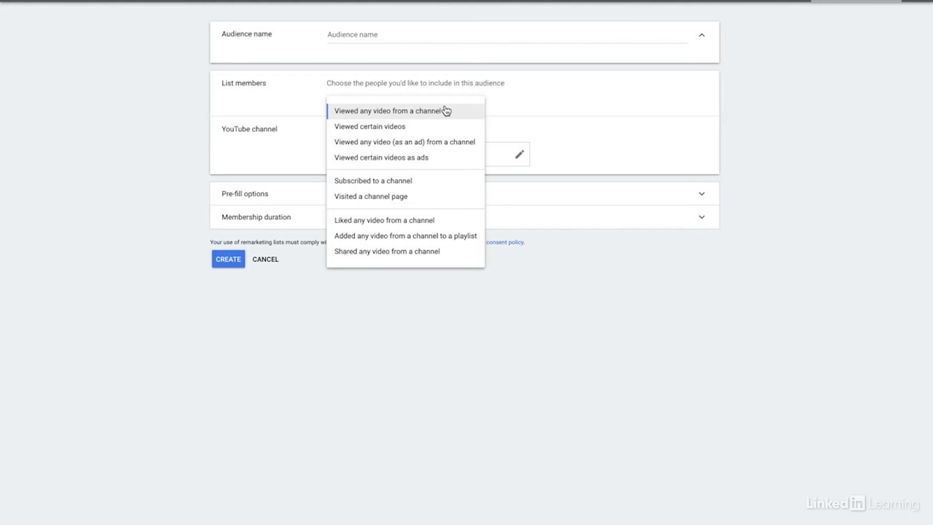
pyautogui.click(261, 267)
pyautogui.click(261, 266)
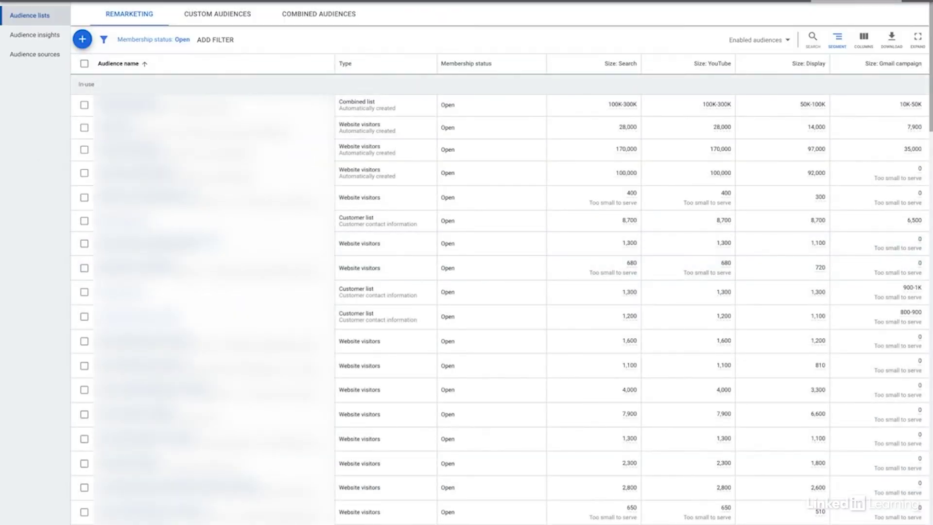
# Start a new Custom combination audience from the Audience lists
pyautogui.click(82, 40)
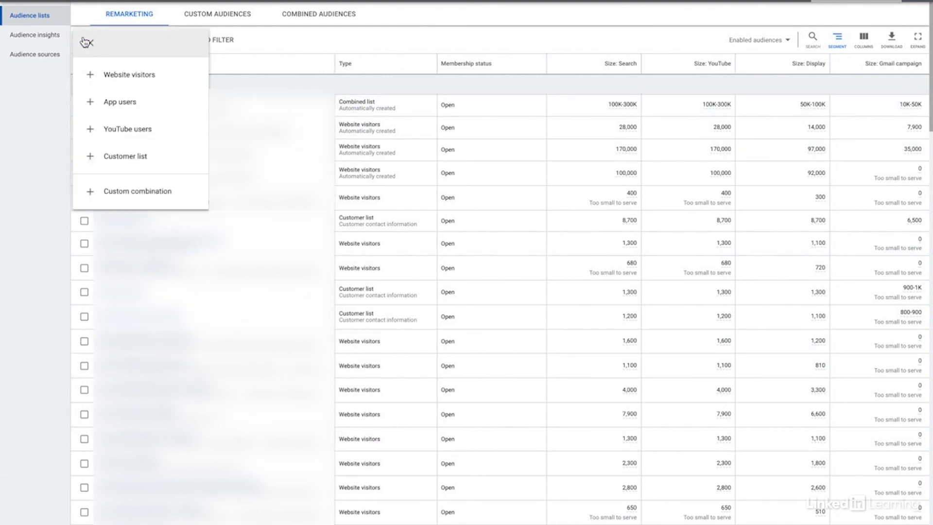
pyautogui.click(114, 193)
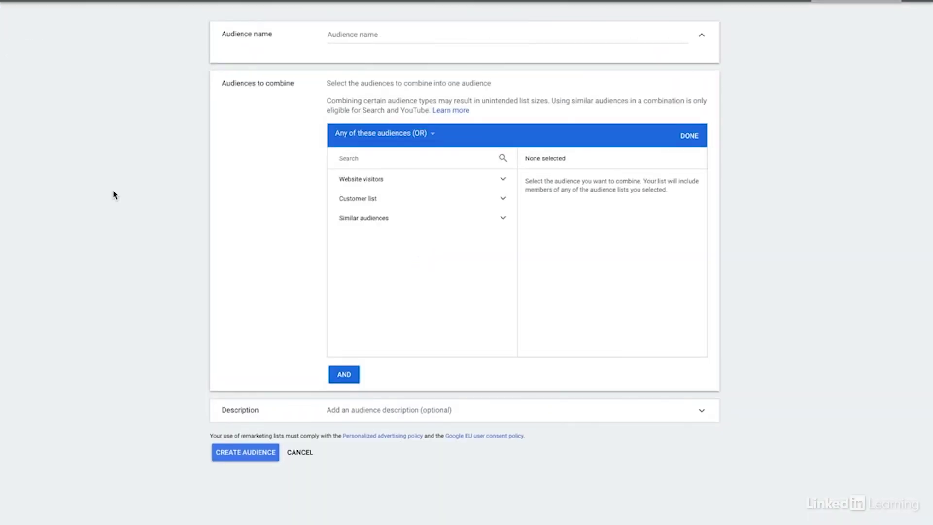